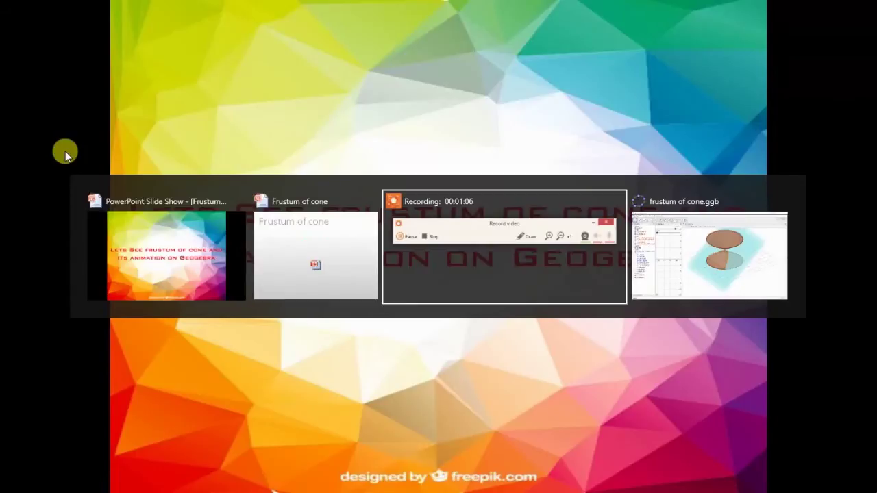
key(alt+Tab)
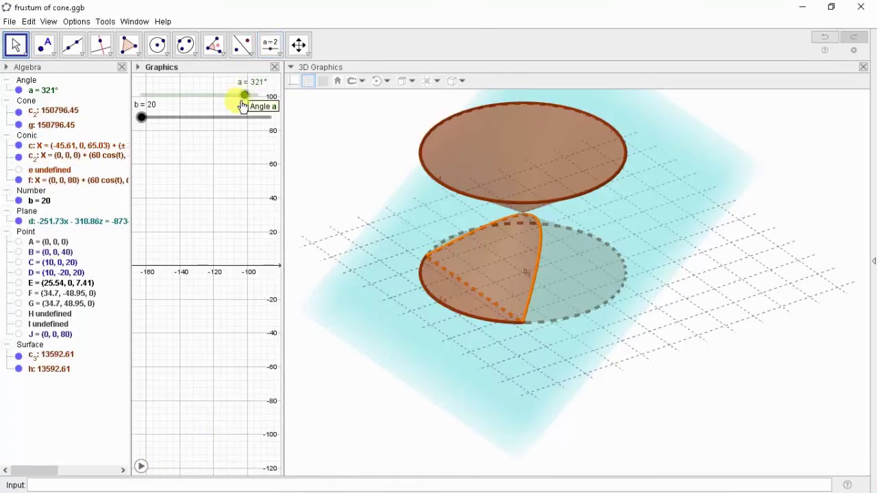
Level the cutting plane at angle 0° and turn the double cone side-on
drag(244, 95, 118, 90)
key(Escape)
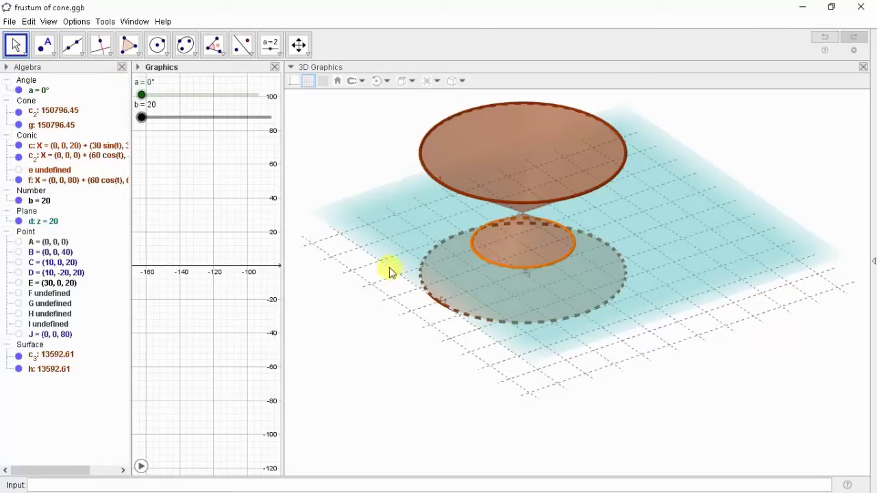
mouse_move(383, 271)
mouse_down()
mouse_move(362, 249)
mouse_move(353, 252)
mouse_up()
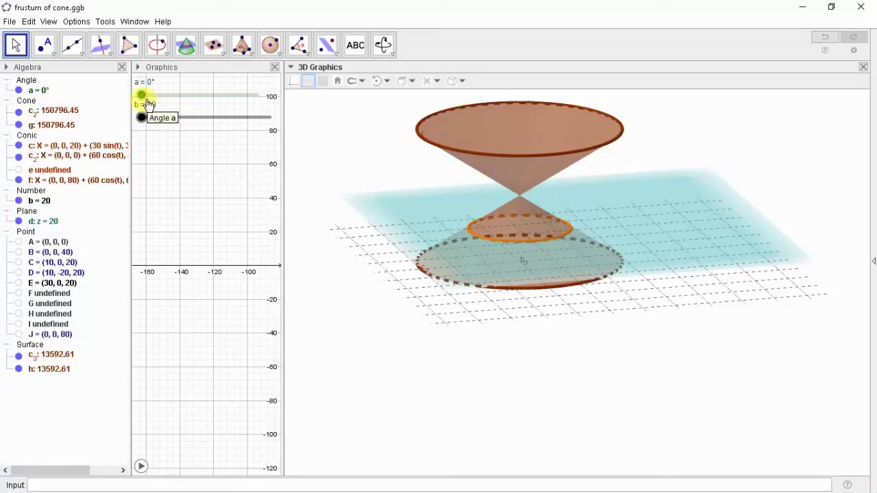
Raise the level plane through the apex, then settle it at height 51 viewed from above
drag(142, 117, 205, 116)
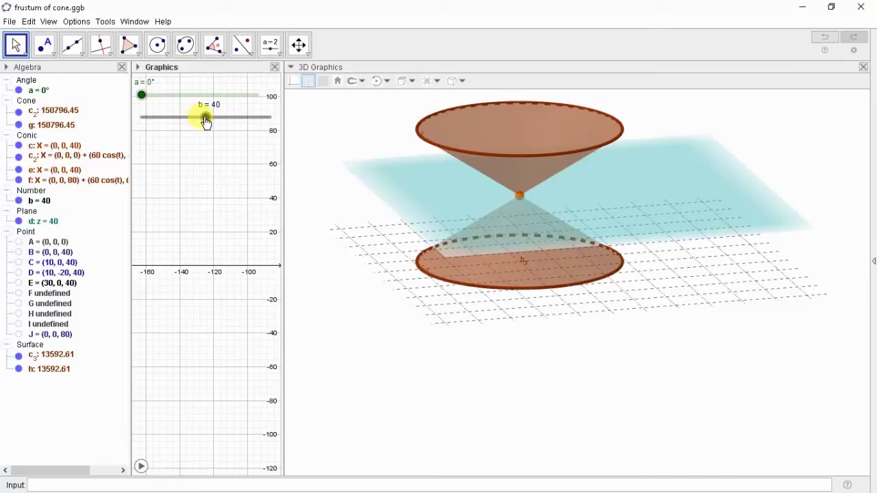
mouse_move(205, 121)
mouse_down()
mouse_move(138, 122)
mouse_move(260, 127)
mouse_up()
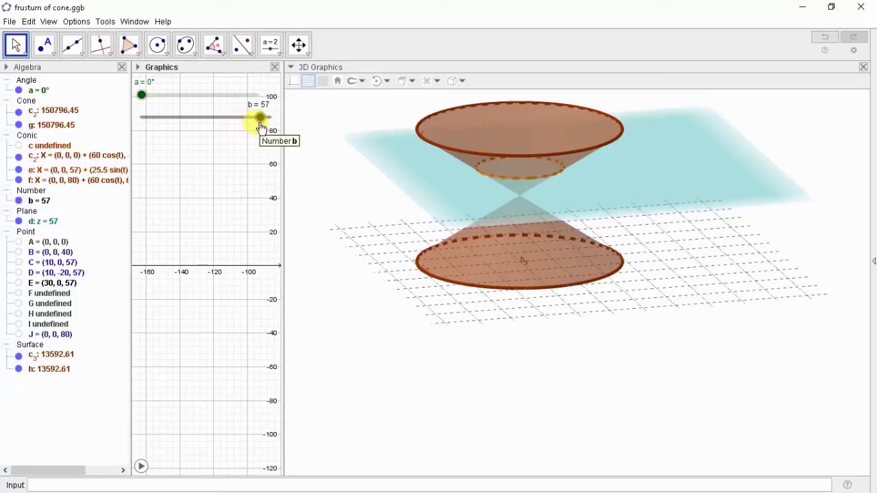
drag(352, 180, 368, 232)
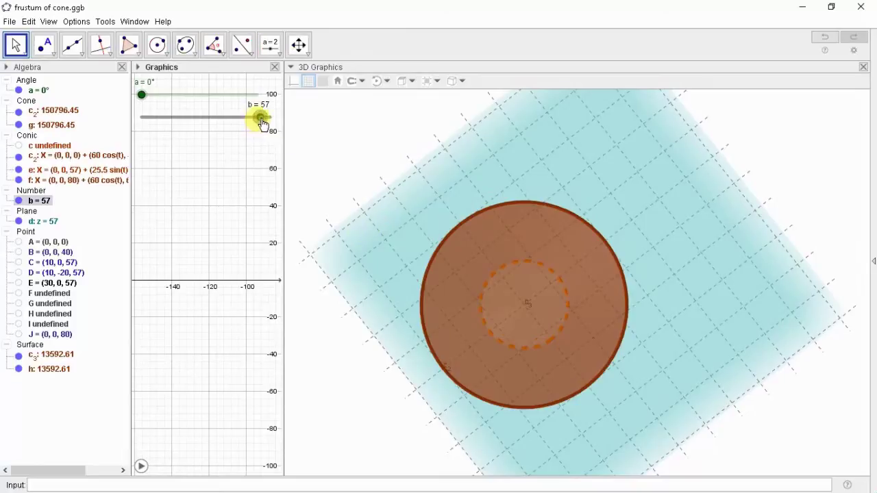
mouse_move(261, 119)
mouse_down()
mouse_move(155, 121)
mouse_move(244, 133)
mouse_up()
click(373, 195)
Tilt the plane through 16° and 22° to 24° at height 53, viewed side-on
mouse_move(385, 250)
mouse_down()
mouse_move(387, 207)
mouse_move(443, 266)
mouse_up()
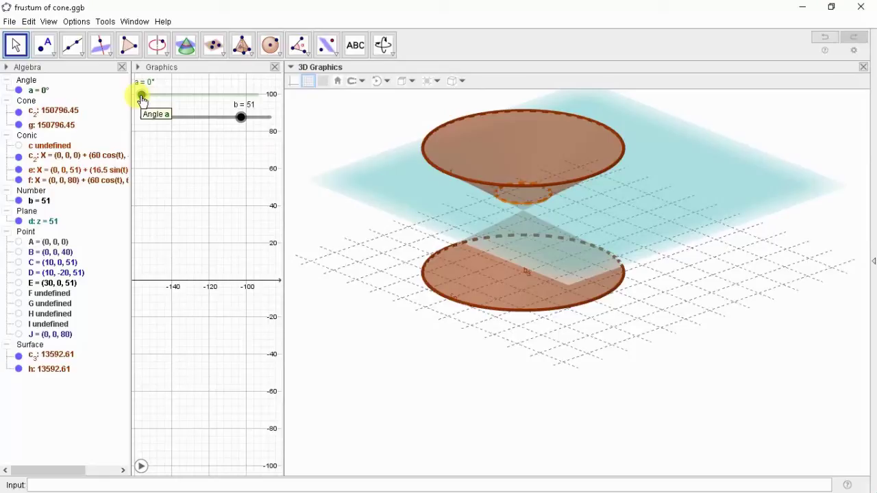
drag(142, 96, 149, 96)
drag(366, 217, 368, 256)
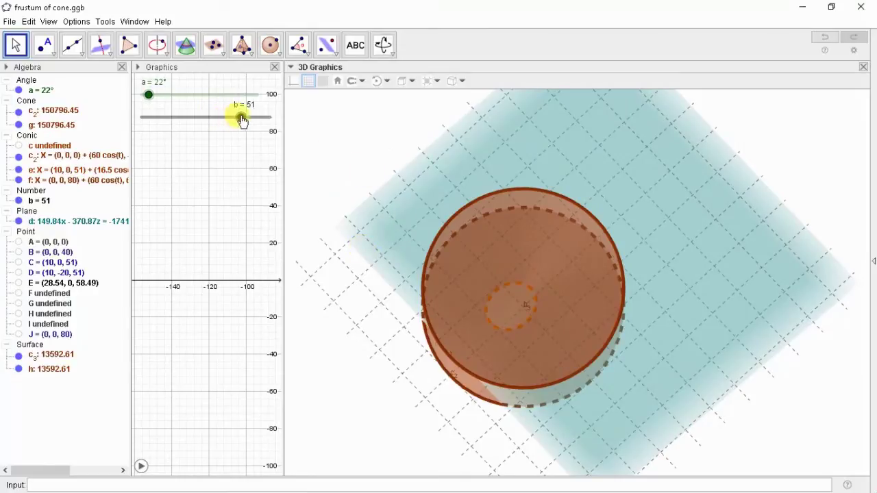
mouse_move(242, 120)
mouse_down()
mouse_move(180, 121)
mouse_move(249, 127)
mouse_up()
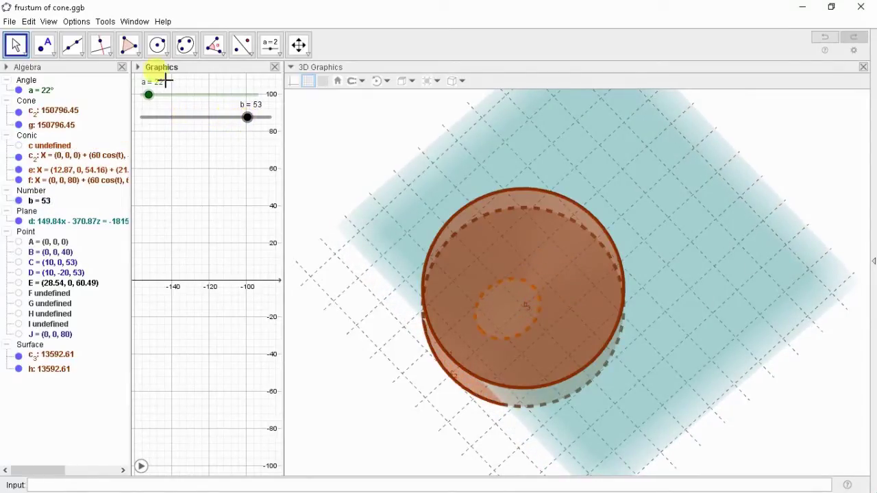
drag(149, 94, 151, 101)
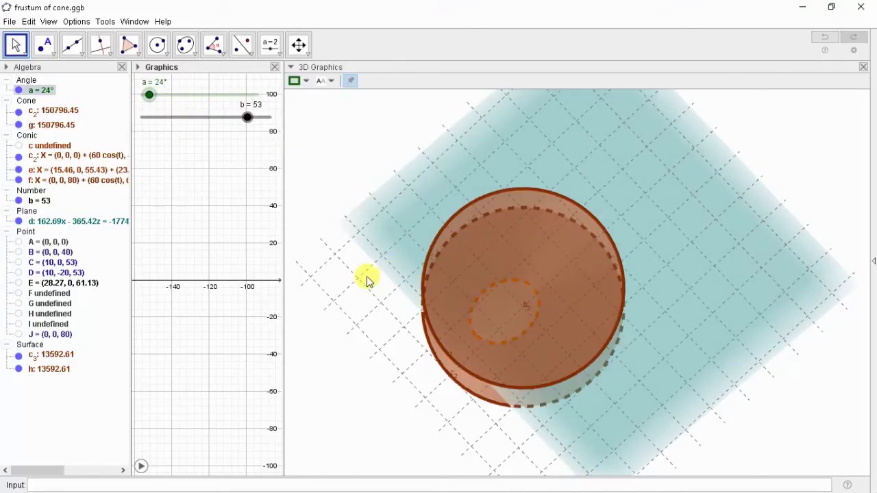
drag(367, 276, 386, 231)
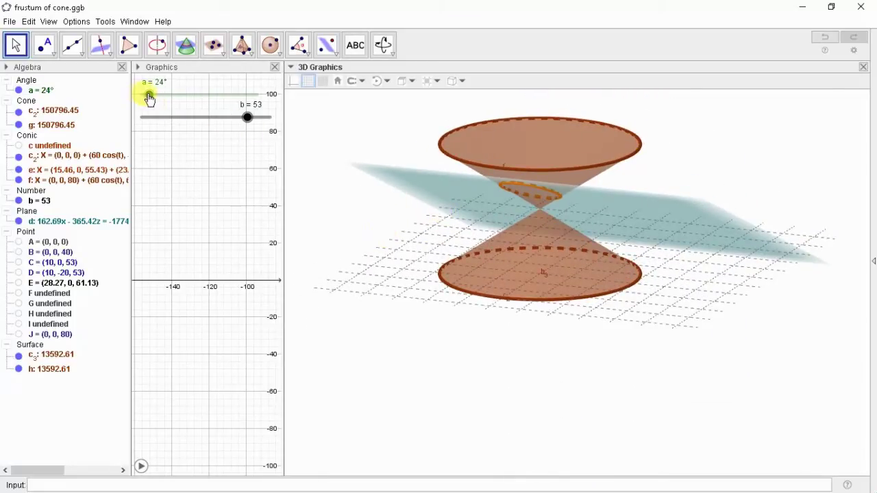
Steepen the plane from 28° to 36° for a parabola cut of the cone
drag(149, 95, 153, 96)
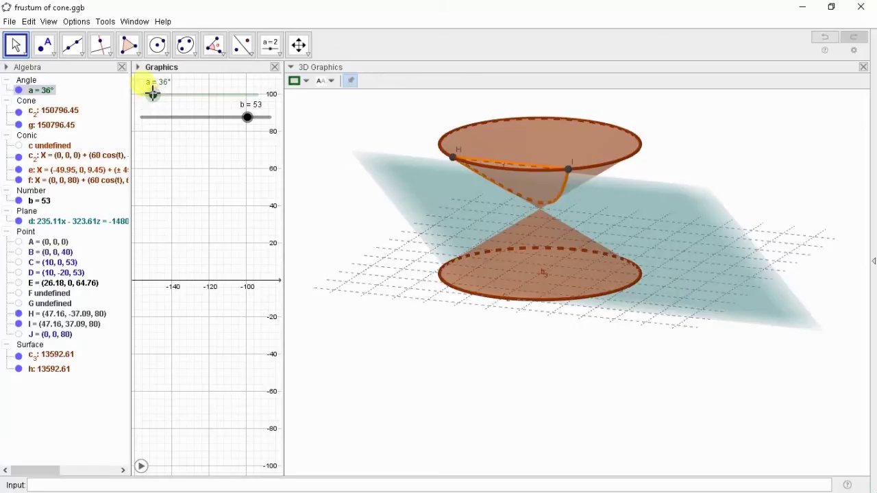
click(344, 246)
drag(344, 246, 328, 245)
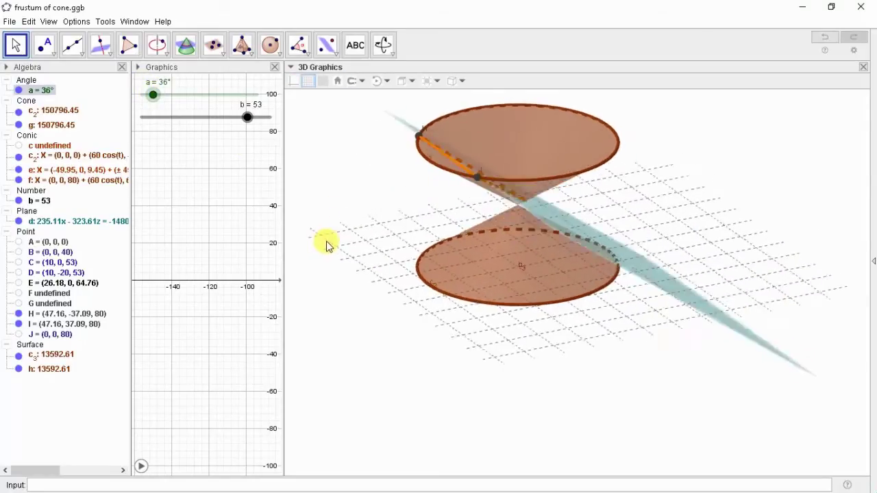
click(328, 245)
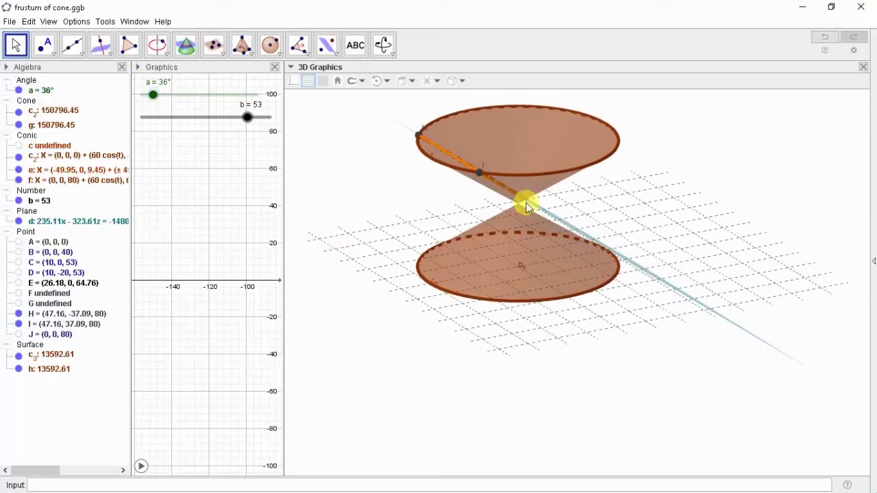
Steepen the plane to 78° so it cuts both cones in a hyperbola
mouse_move(401, 193)
mouse_down()
mouse_move(456, 173)
mouse_move(450, 164)
mouse_up()
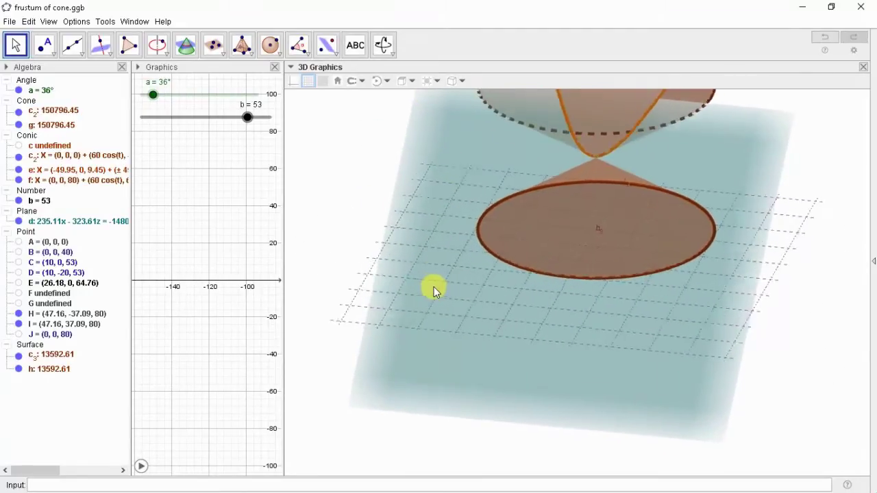
mouse_move(433, 290)
mouse_down()
mouse_move(414, 144)
mouse_move(392, 167)
mouse_move(489, 212)
mouse_move(438, 200)
mouse_move(432, 182)
mouse_move(421, 254)
mouse_move(425, 212)
mouse_move(427, 221)
mouse_move(470, 221)
mouse_move(463, 255)
mouse_move(411, 237)
mouse_move(411, 222)
mouse_up()
drag(154, 96, 167, 100)
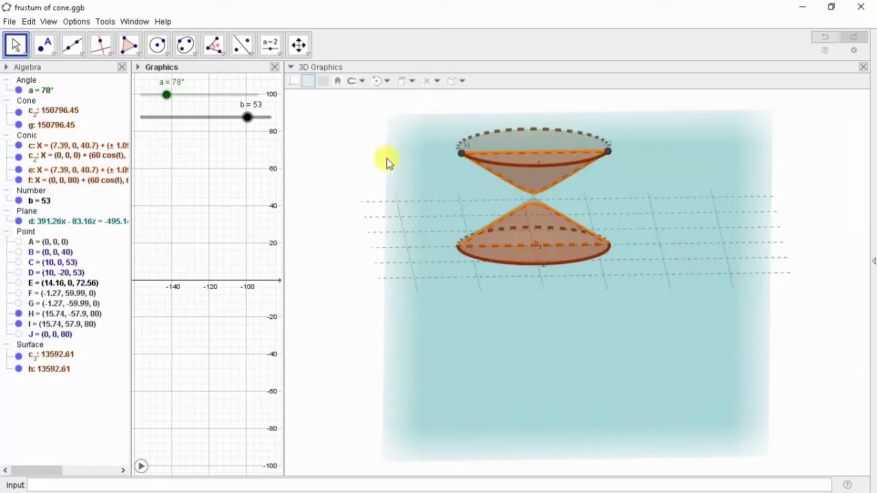
mouse_move(388, 162)
mouse_down()
mouse_move(376, 186)
mouse_move(376, 165)
mouse_move(363, 154)
mouse_move(341, 163)
mouse_move(347, 151)
mouse_move(390, 151)
mouse_move(388, 166)
mouse_move(384, 159)
mouse_move(370, 171)
mouse_move(379, 154)
mouse_move(379, 172)
mouse_move(383, 155)
mouse_move(349, 183)
mouse_move(381, 167)
mouse_up()
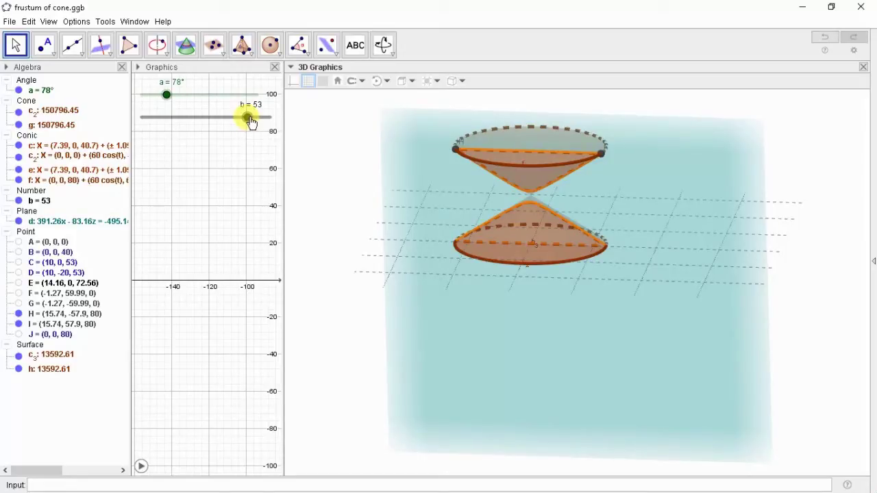
Set angle a back to 0° and height b to 53
drag(250, 121, 256, 118)
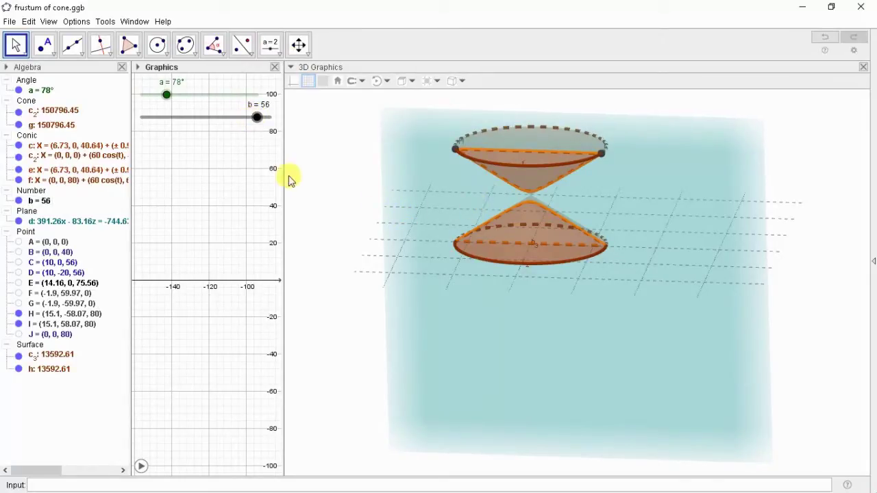
drag(166, 95, 113, 96)
click(344, 221)
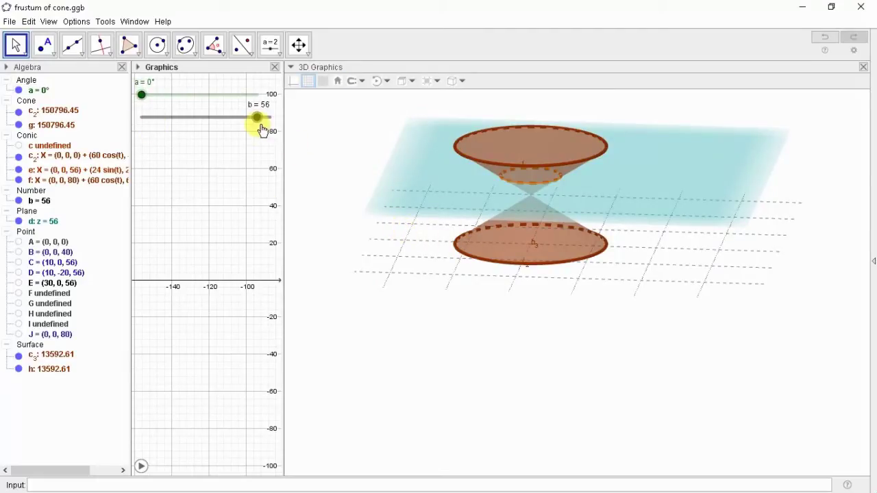
drag(526, 220, 533, 177)
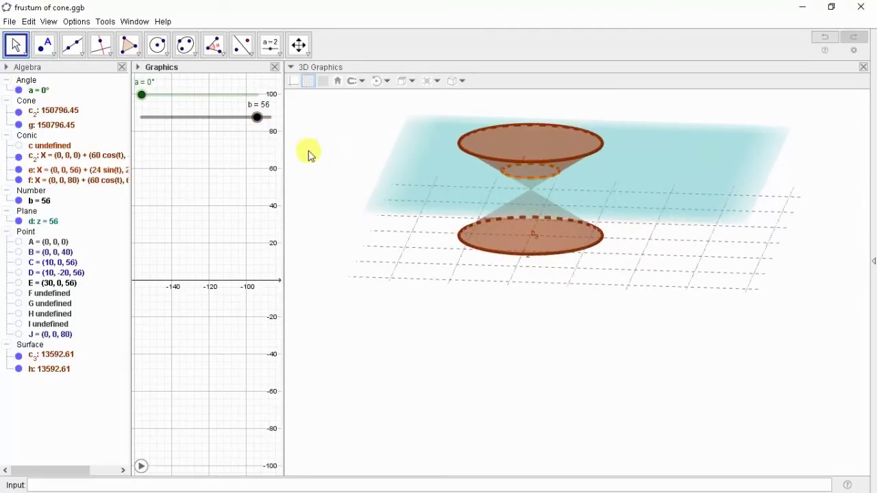
mouse_move(257, 117)
mouse_down()
mouse_move(206, 116)
mouse_move(249, 121)
mouse_up()
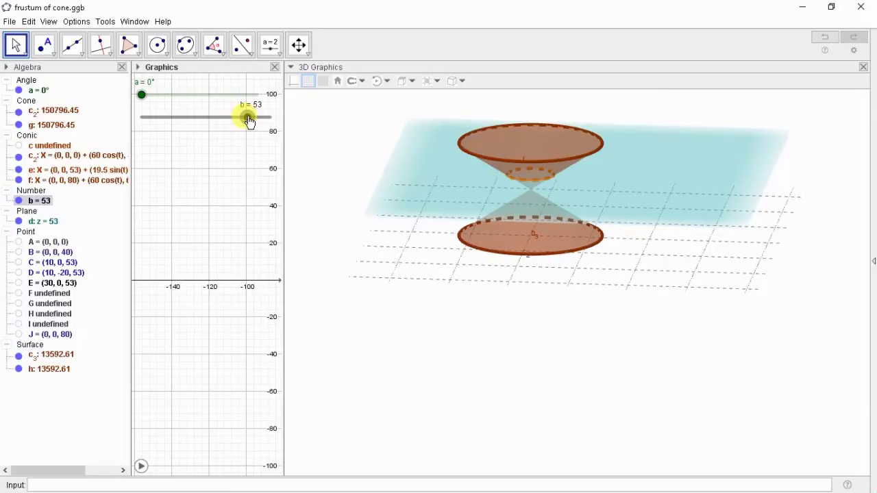
Animate angle a sweeping toward 180°, orbiting between top and side views as it runs
click(140, 468)
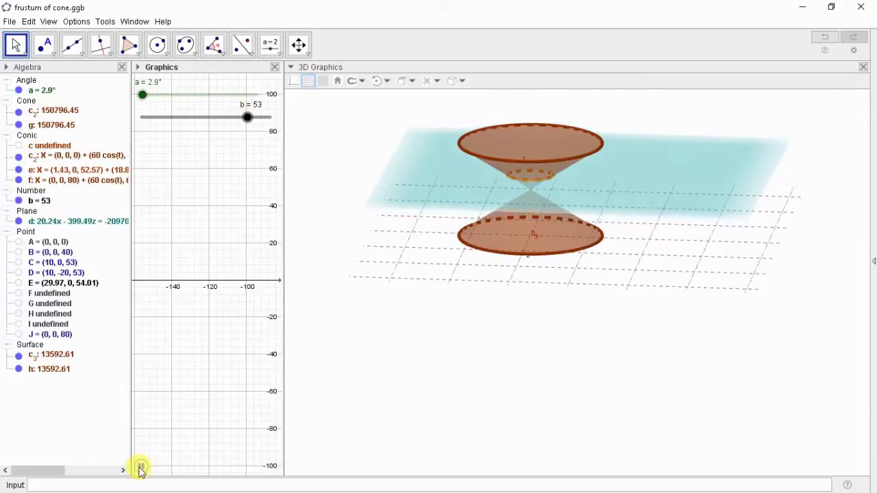
click(573, 345)
drag(572, 345, 545, 373)
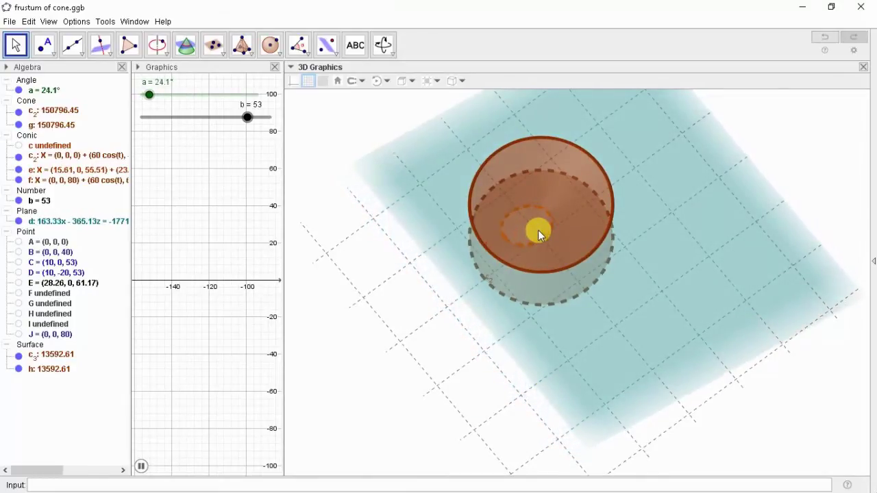
drag(411, 384, 432, 339)
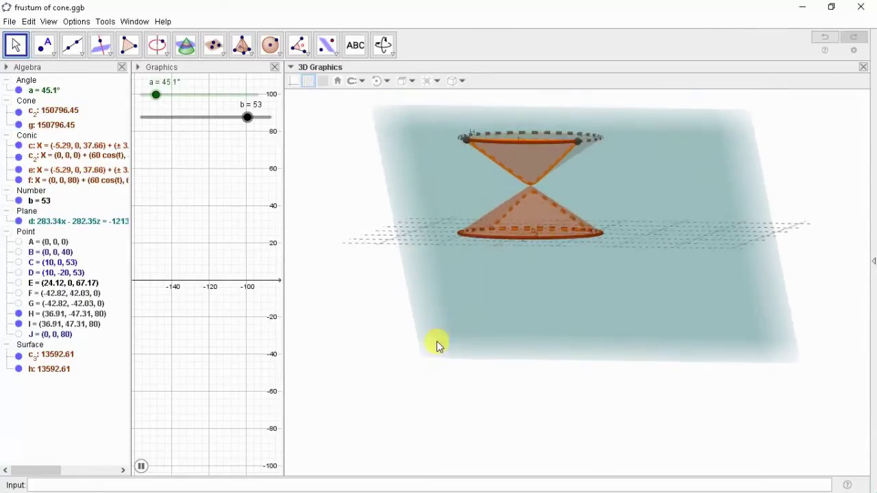
drag(374, 311, 350, 329)
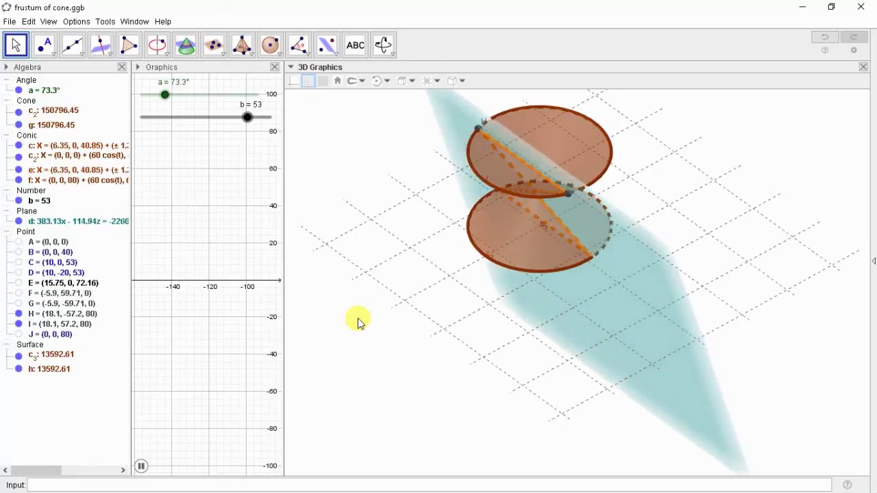
mouse_move(417, 266)
mouse_down()
mouse_move(420, 283)
mouse_move(417, 276)
mouse_up()
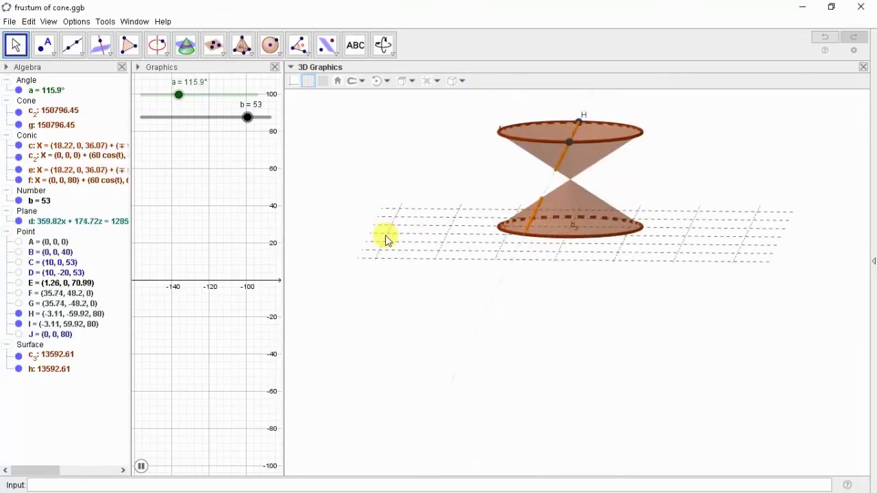
drag(404, 234, 420, 252)
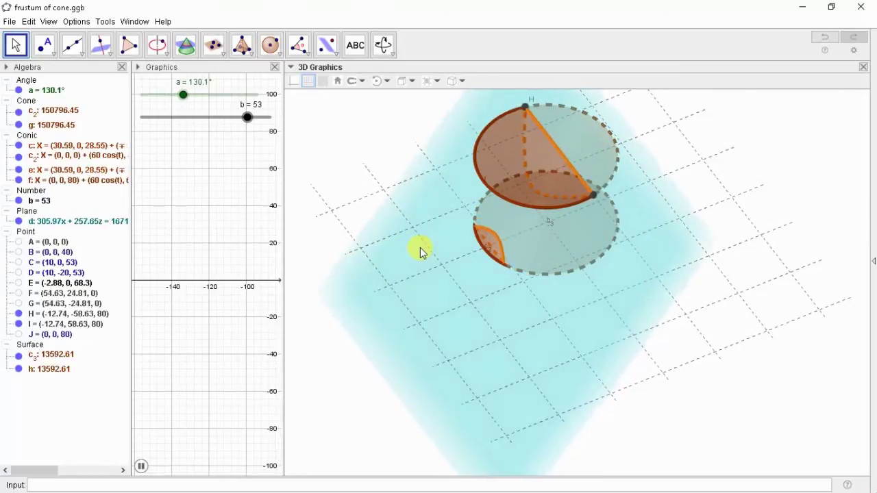
mouse_move(445, 310)
mouse_down()
mouse_move(466, 282)
mouse_move(422, 286)
mouse_move(418, 310)
mouse_move(424, 294)
mouse_move(427, 307)
mouse_up()
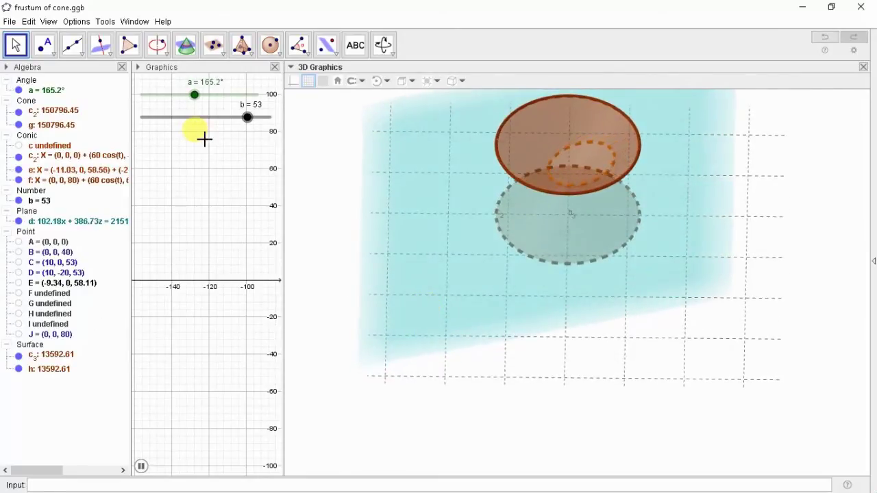
click(141, 467)
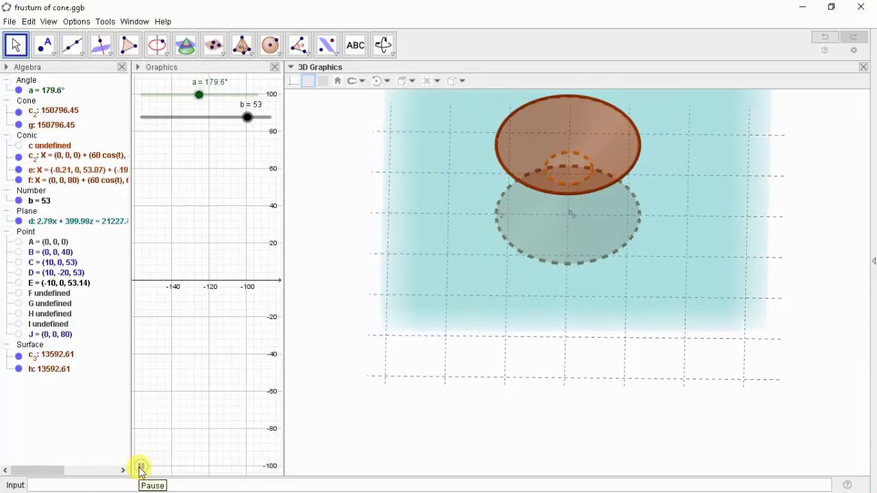
Pause the animation at 181.6° and orbit to a side view of the small circle
click(141, 468)
drag(605, 315, 486, 281)
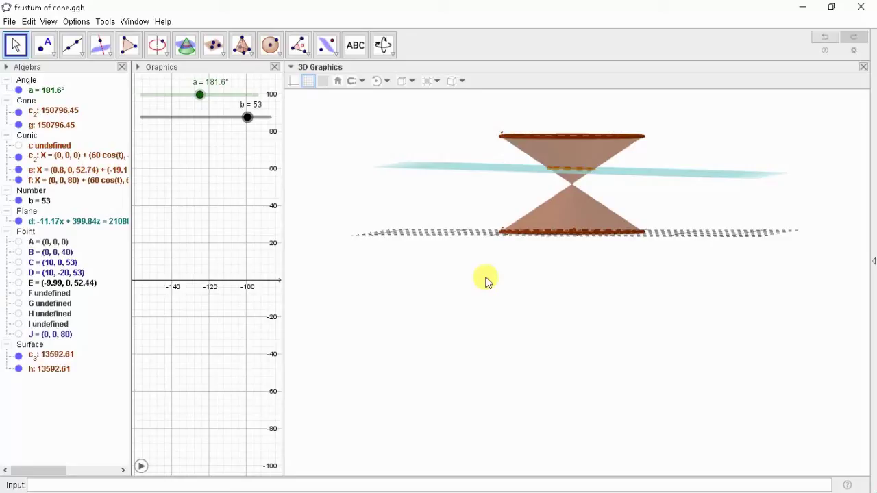
mouse_move(373, 178)
mouse_down()
mouse_move(372, 215)
mouse_move(400, 228)
mouse_move(487, 203)
mouse_move(476, 299)
mouse_move(617, 135)
mouse_up()
drag(498, 232, 428, 303)
drag(376, 298, 366, 251)
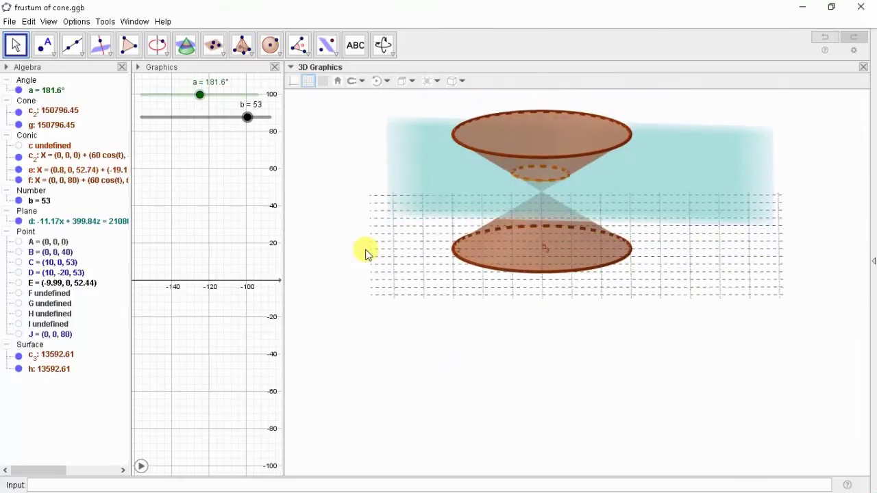